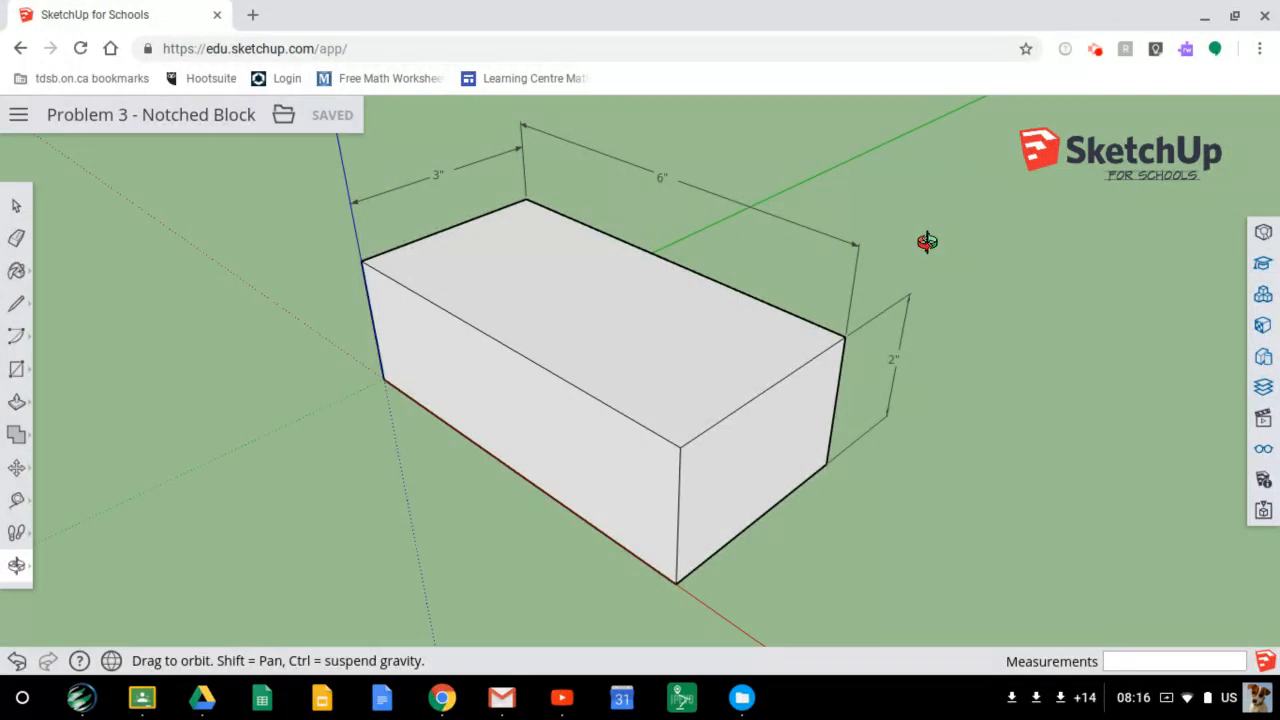
# - Consult the problem3.pdf drawing and place a guide on the block's top face, parallel to the front long edge and 1" in from it
pyautogui.hotkey('alt', 'Tab')
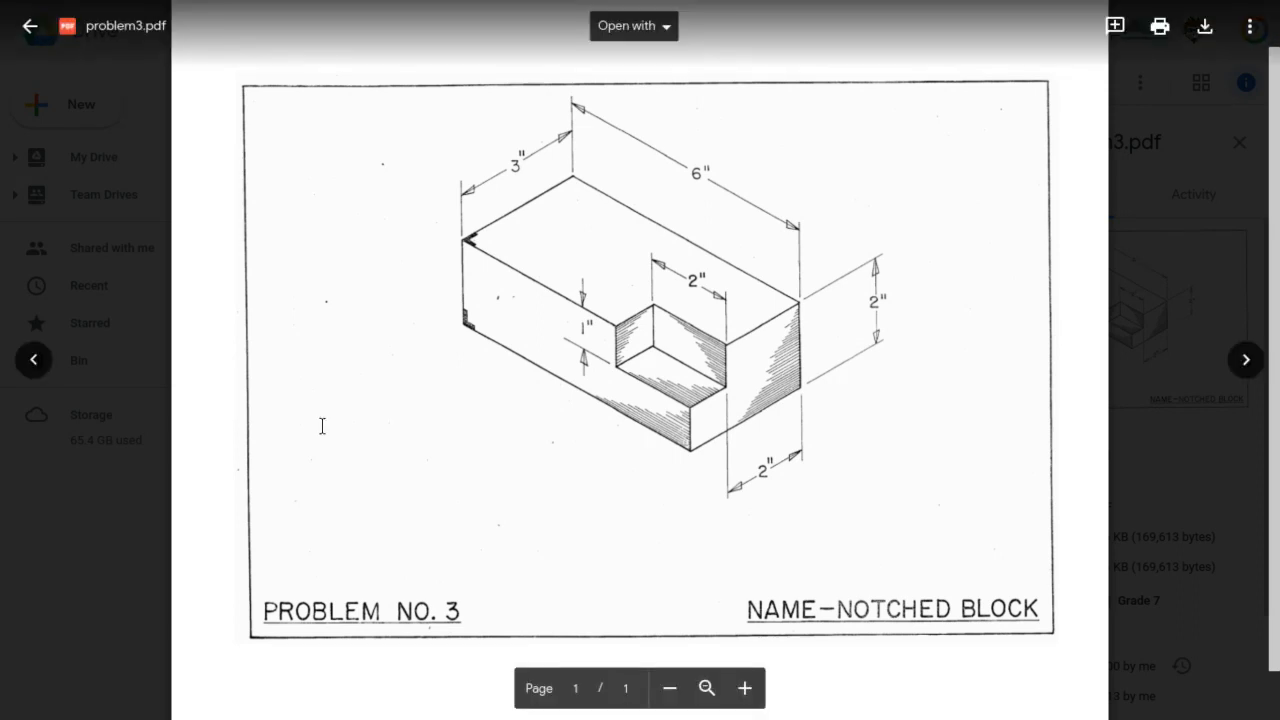
pyautogui.hotkey('alt', 'Tab')
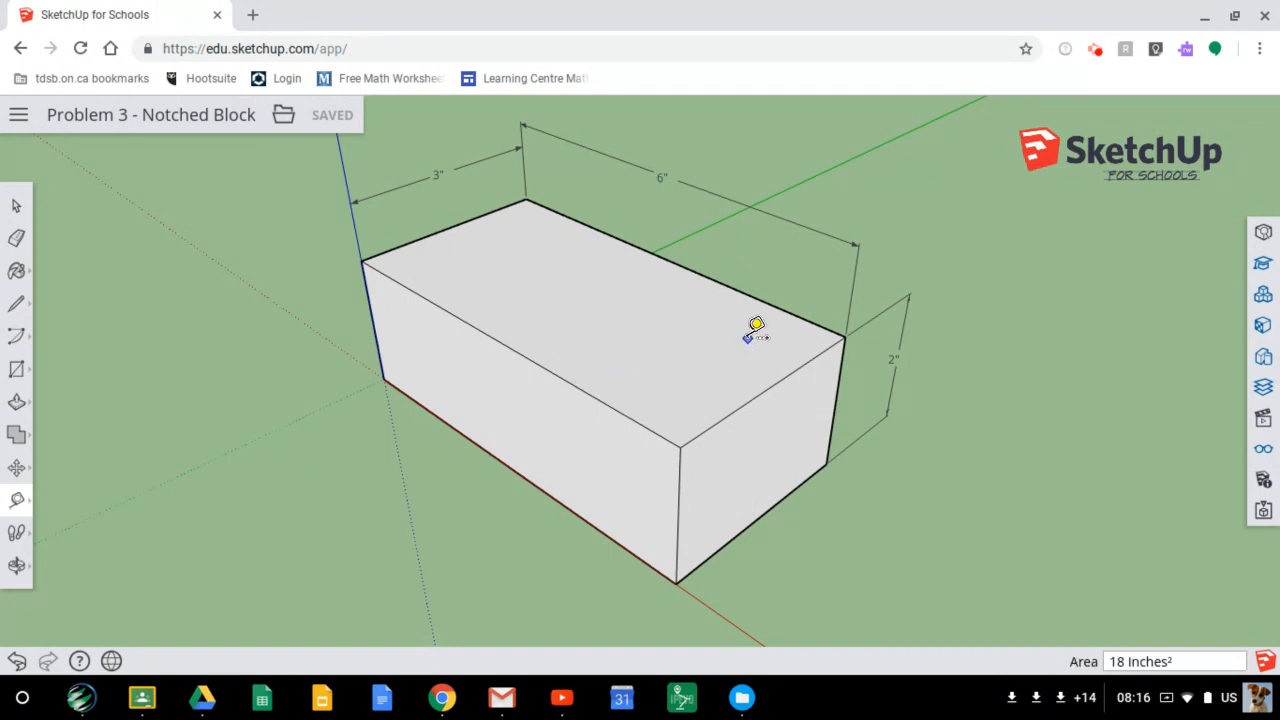
pyautogui.click(769, 386)
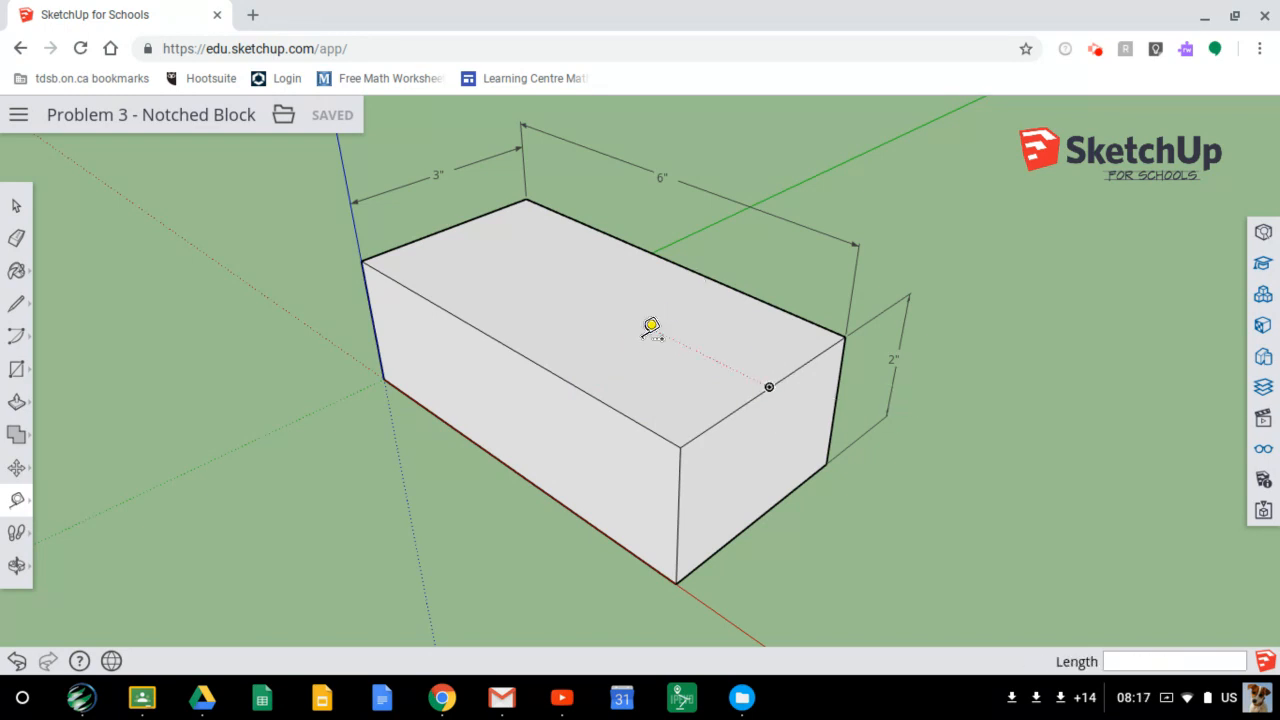
pyautogui.hotkey('alt', 'Tab')
pyautogui.click(603, 401)
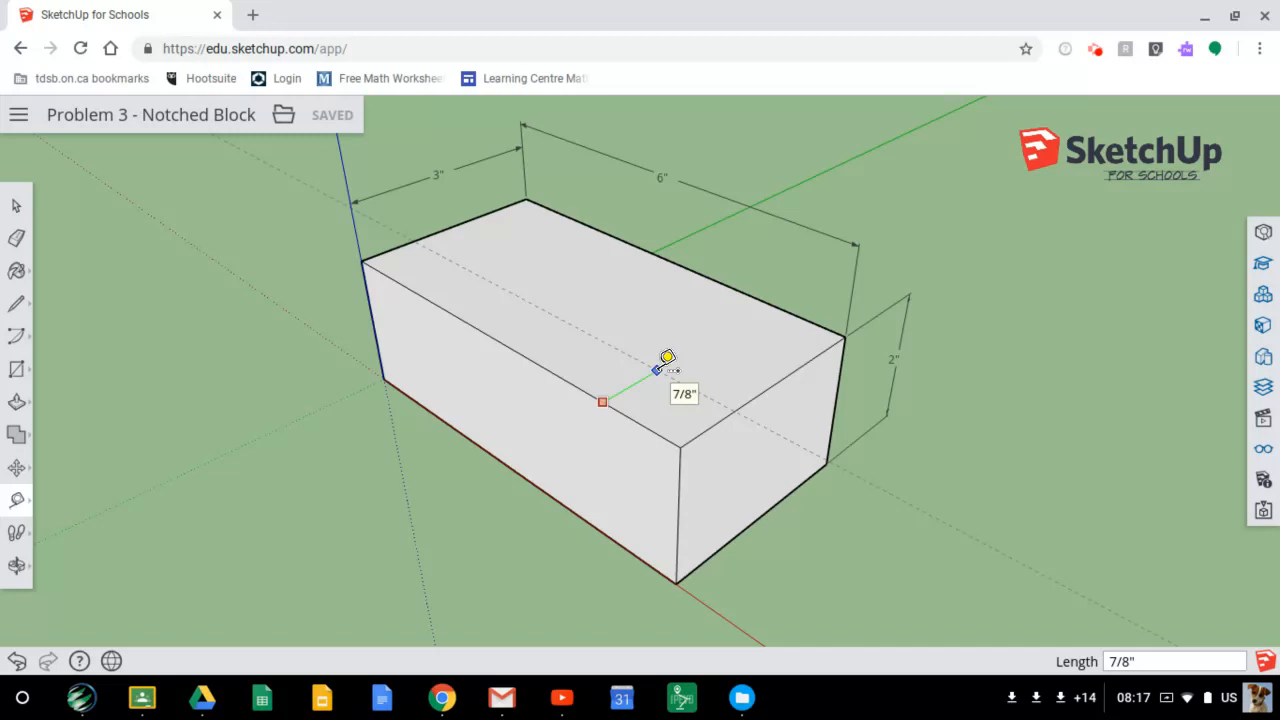
pyautogui.write('1.5')
pyautogui.press('Return')
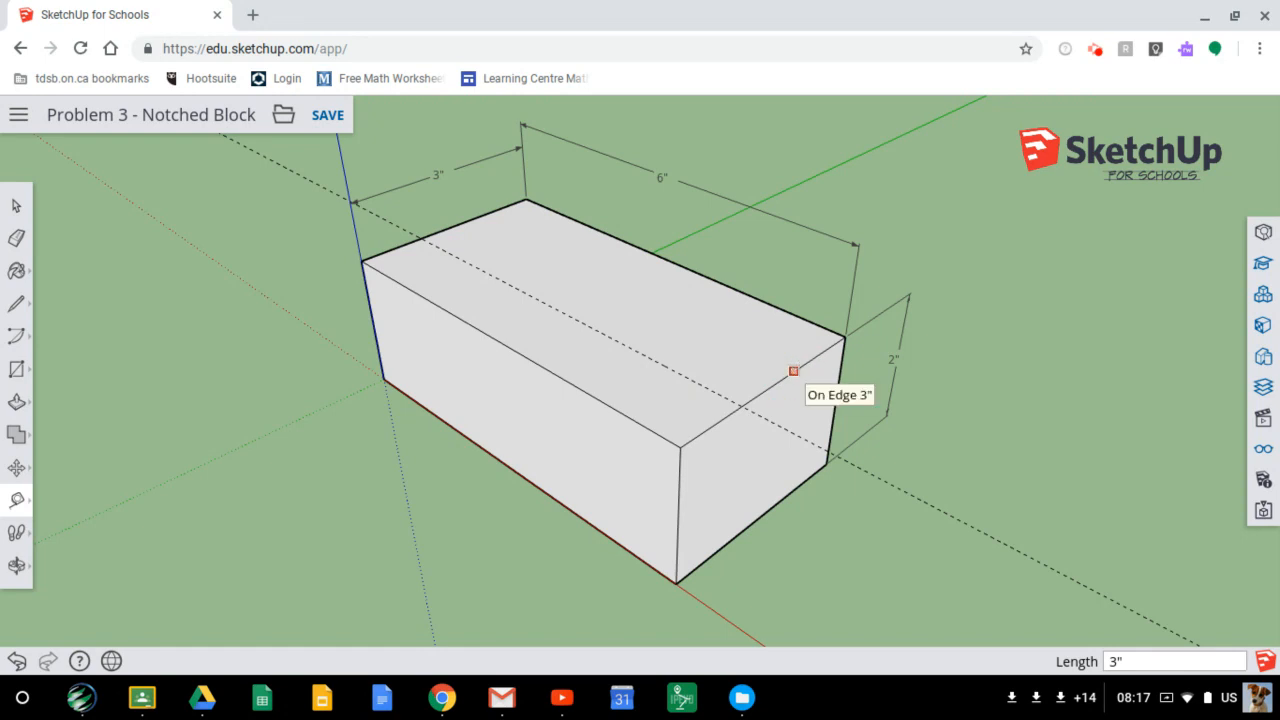
# - Place a second guide on the top face 2" in from the short end edge and check it against the problem3.pdf drawing
pyautogui.click(793, 371)
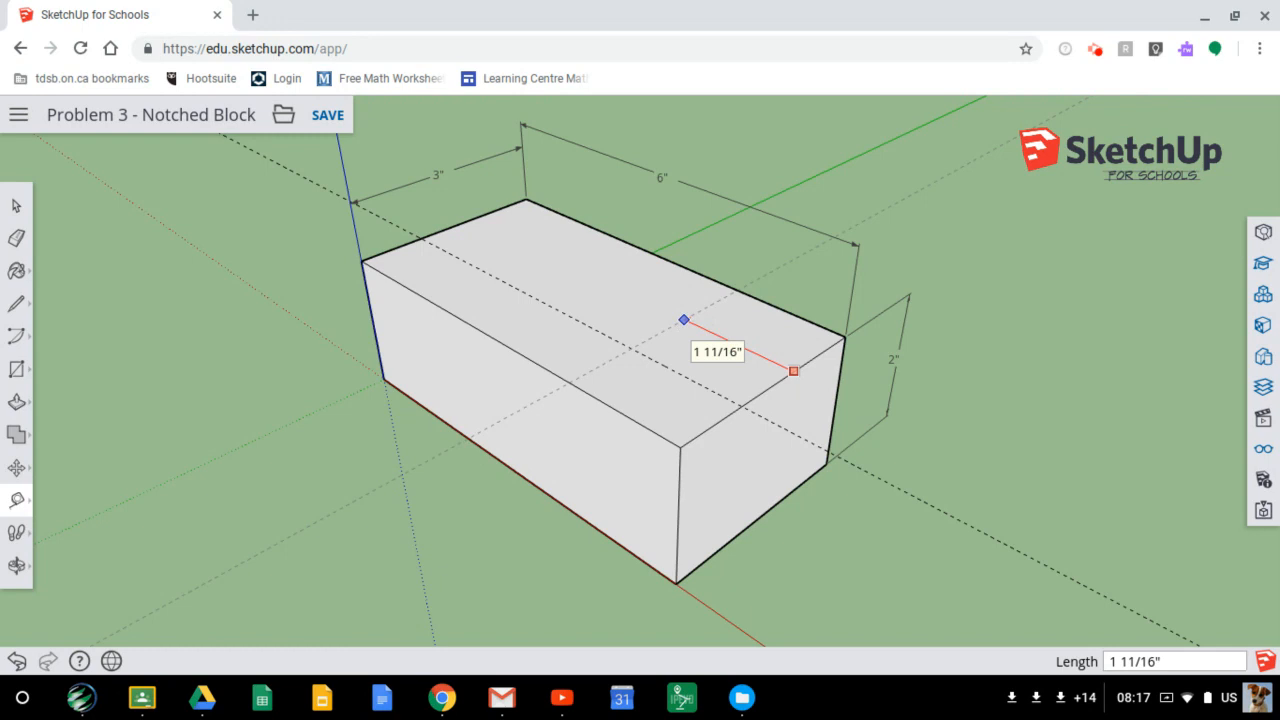
pyautogui.write('2')
pyautogui.press('Return')
pyautogui.hotkey('alt', 'Tab')
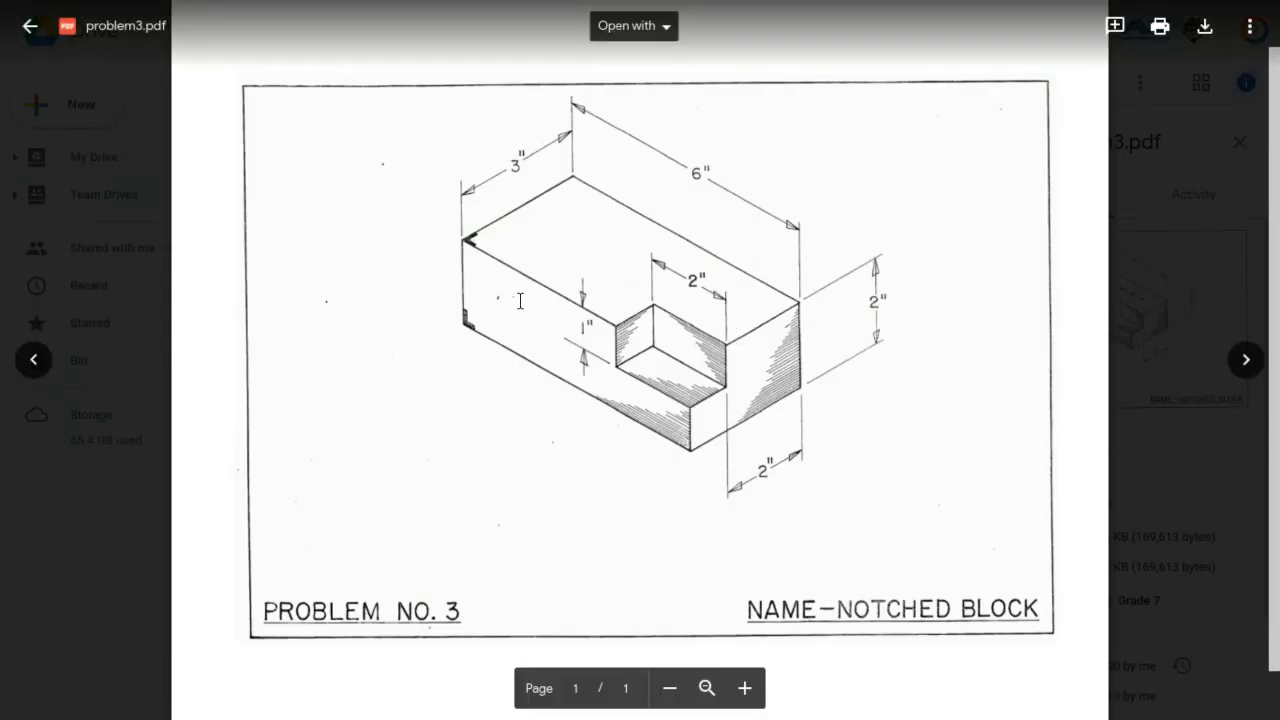
pyautogui.hotkey('alt', 'Tab')
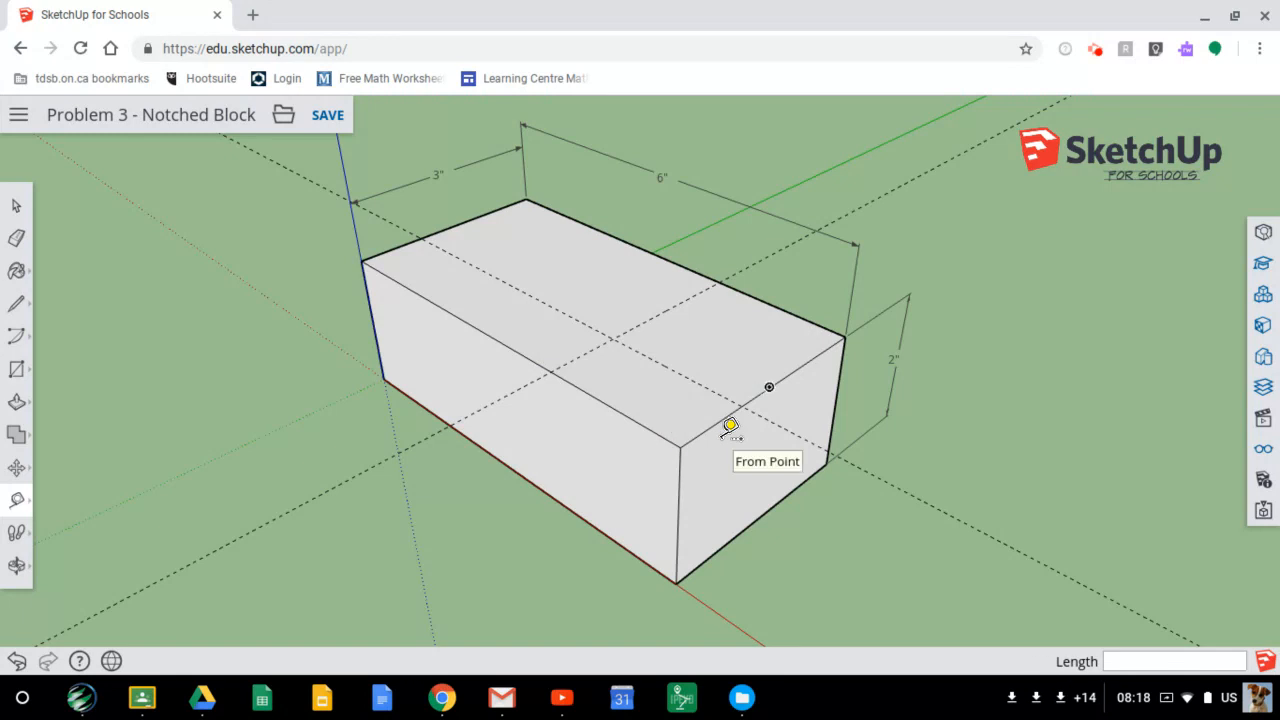
pyautogui.press('p')
pyautogui.click(654, 451)
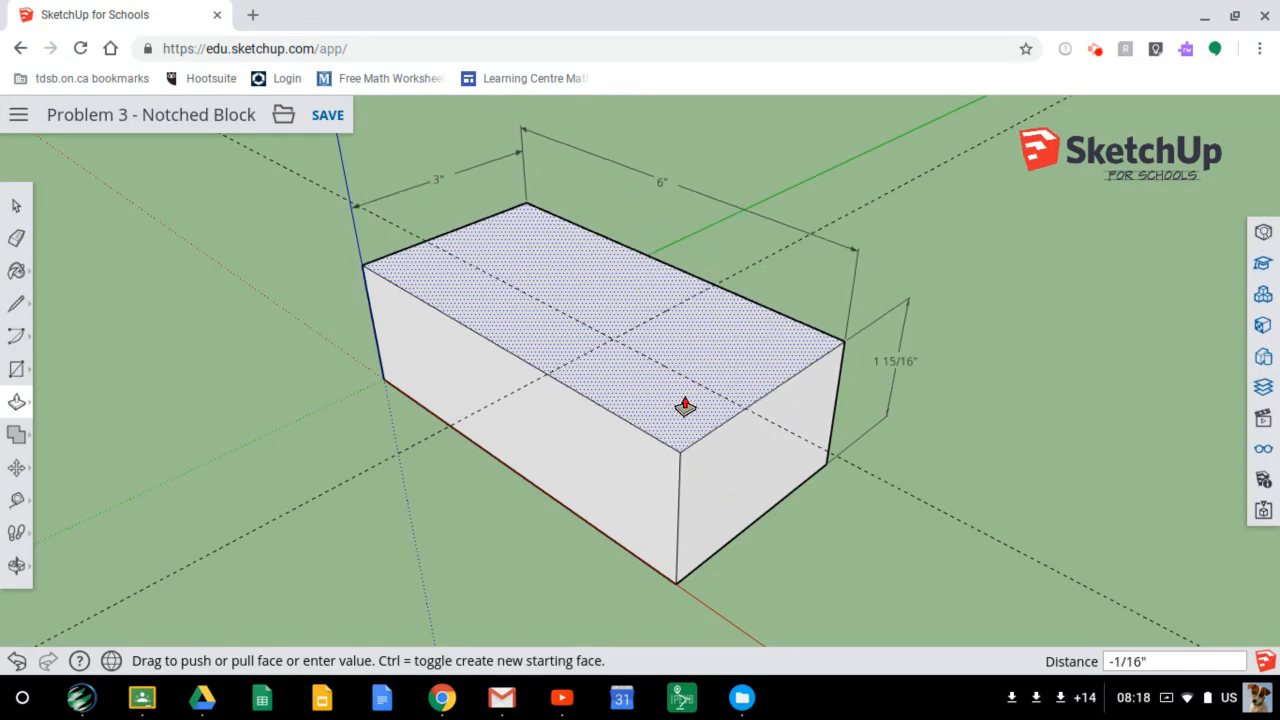
pyautogui.press('Escape')
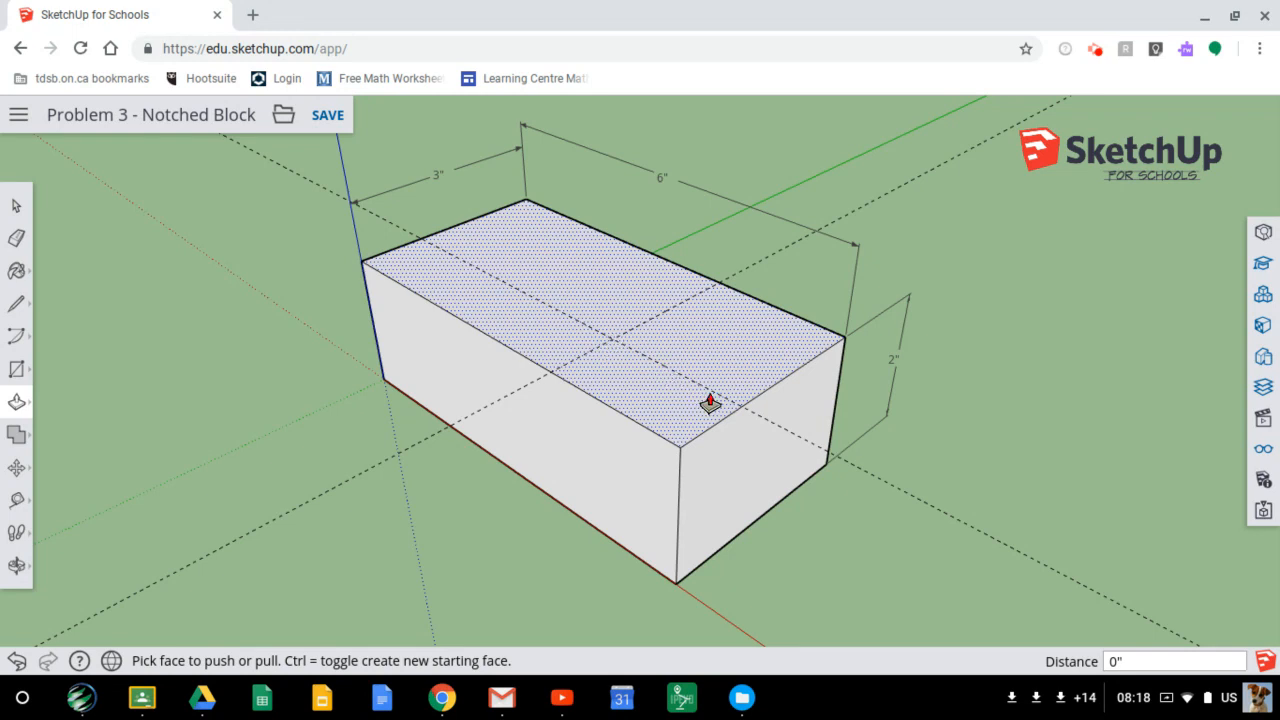
# - Draw a 2" by 1" rectangle on the top face from the guides' intersection to the block's near front corner
pyautogui.press('r')
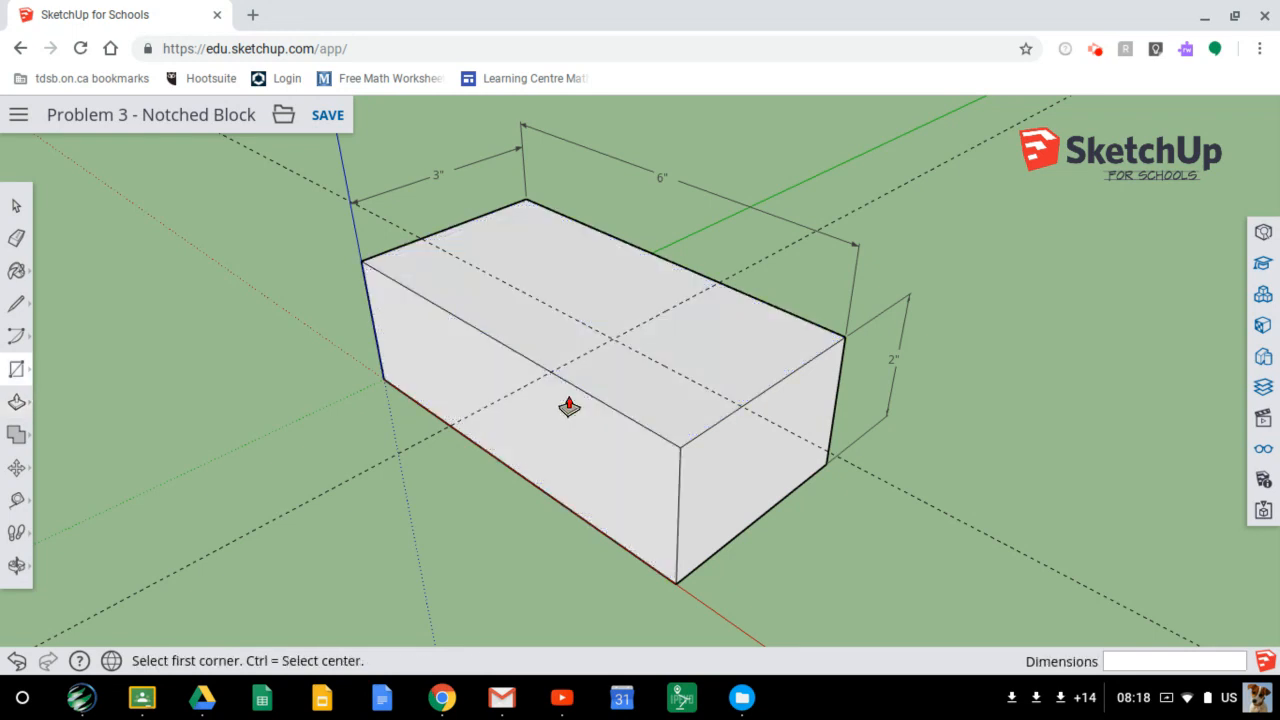
pyautogui.click(612, 338)
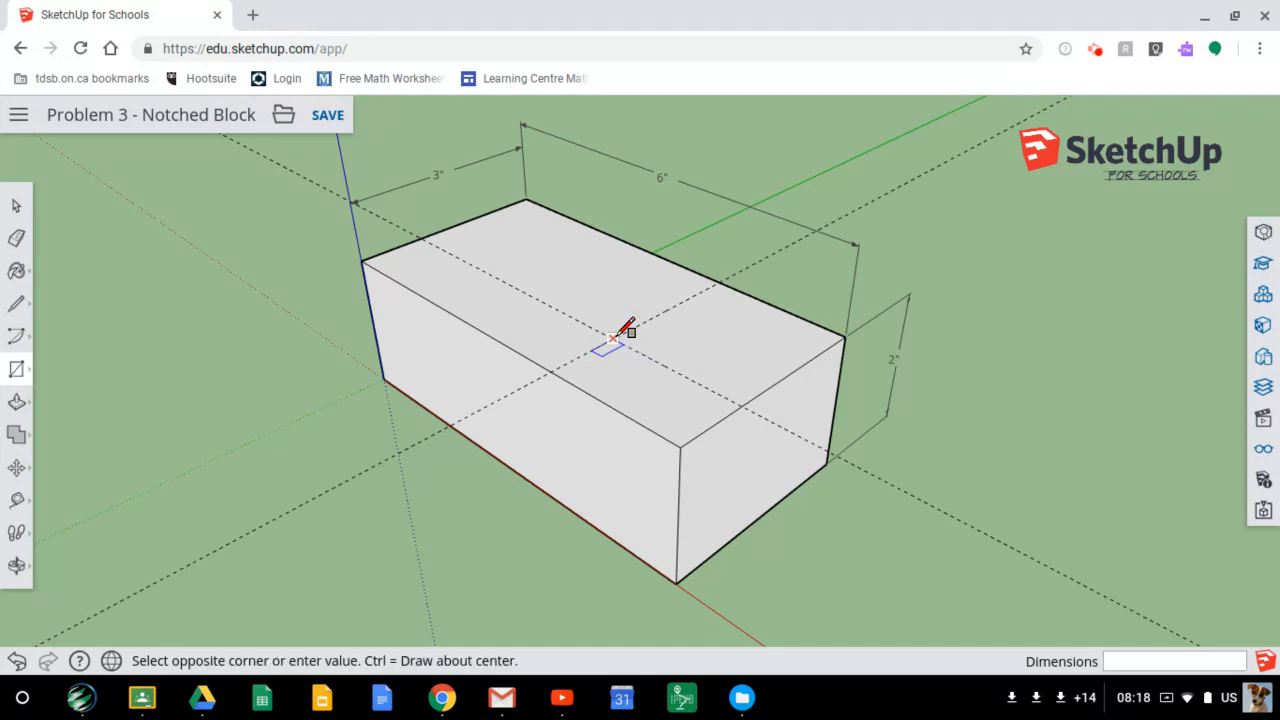
pyautogui.click(681, 446)
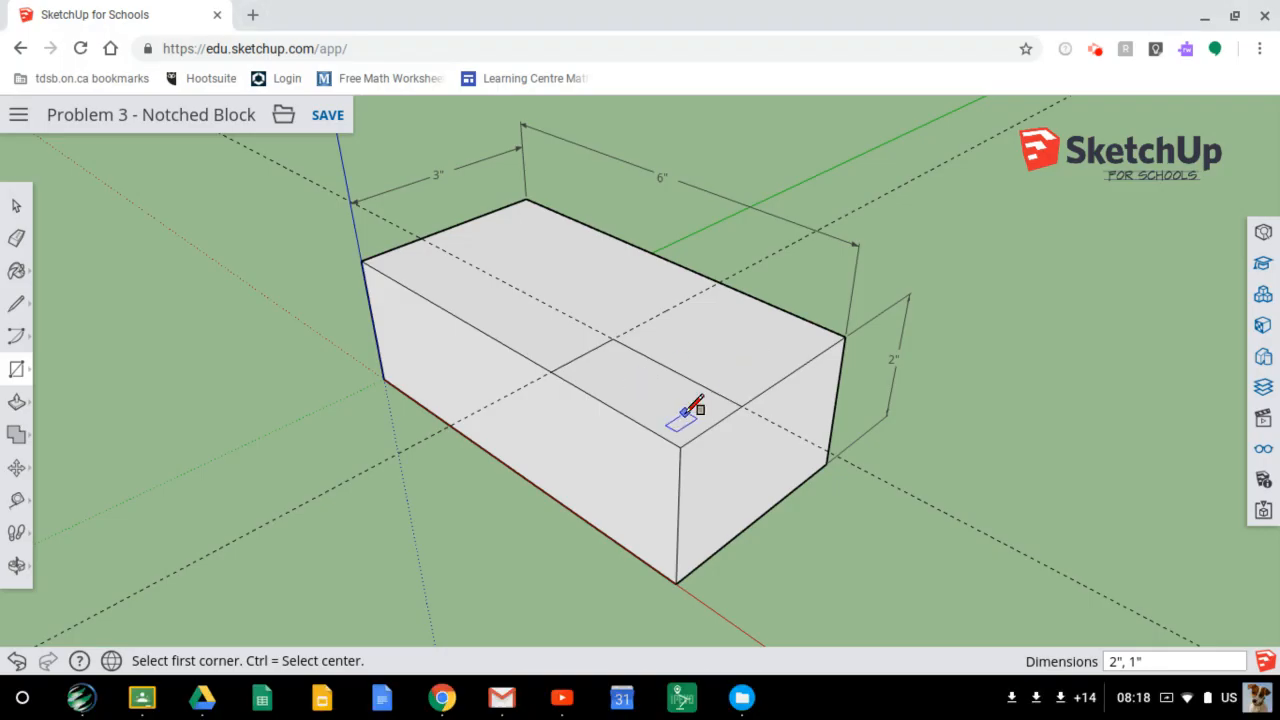
# - Push the corner rectangle 1" down into the block with Push/Pull to cut the notch
pyautogui.press('p')
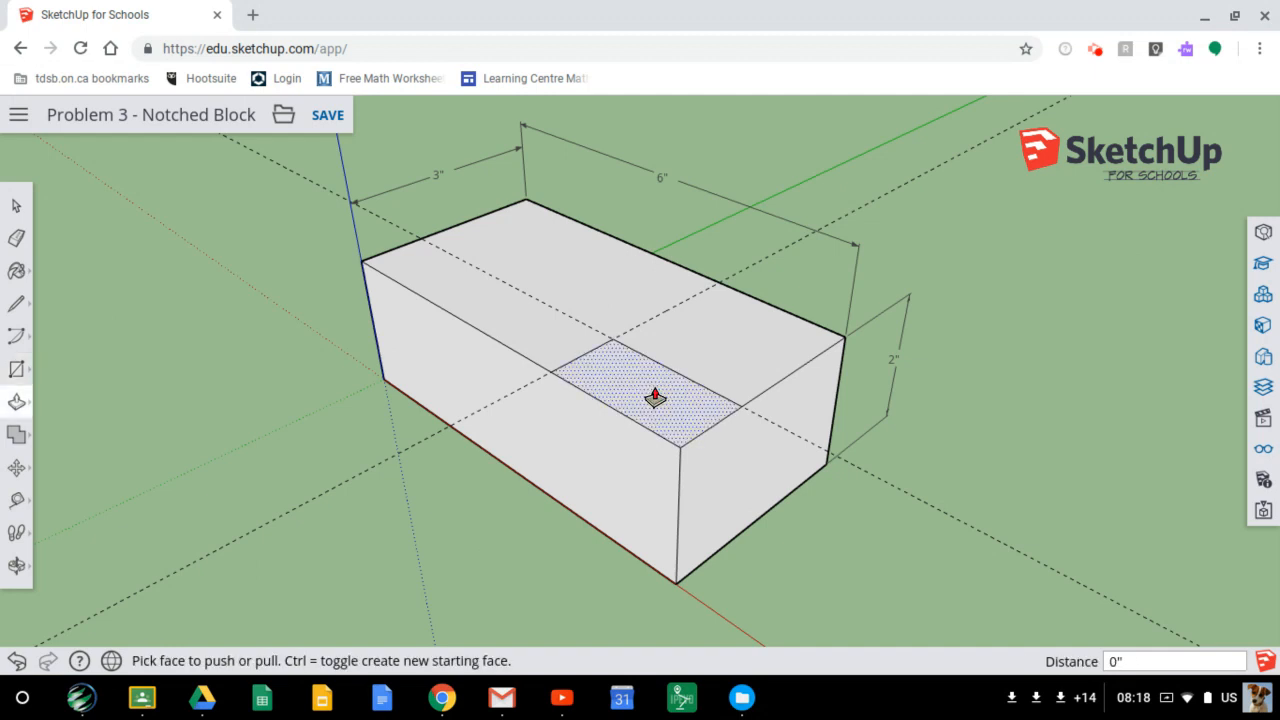
pyautogui.click(655, 397)
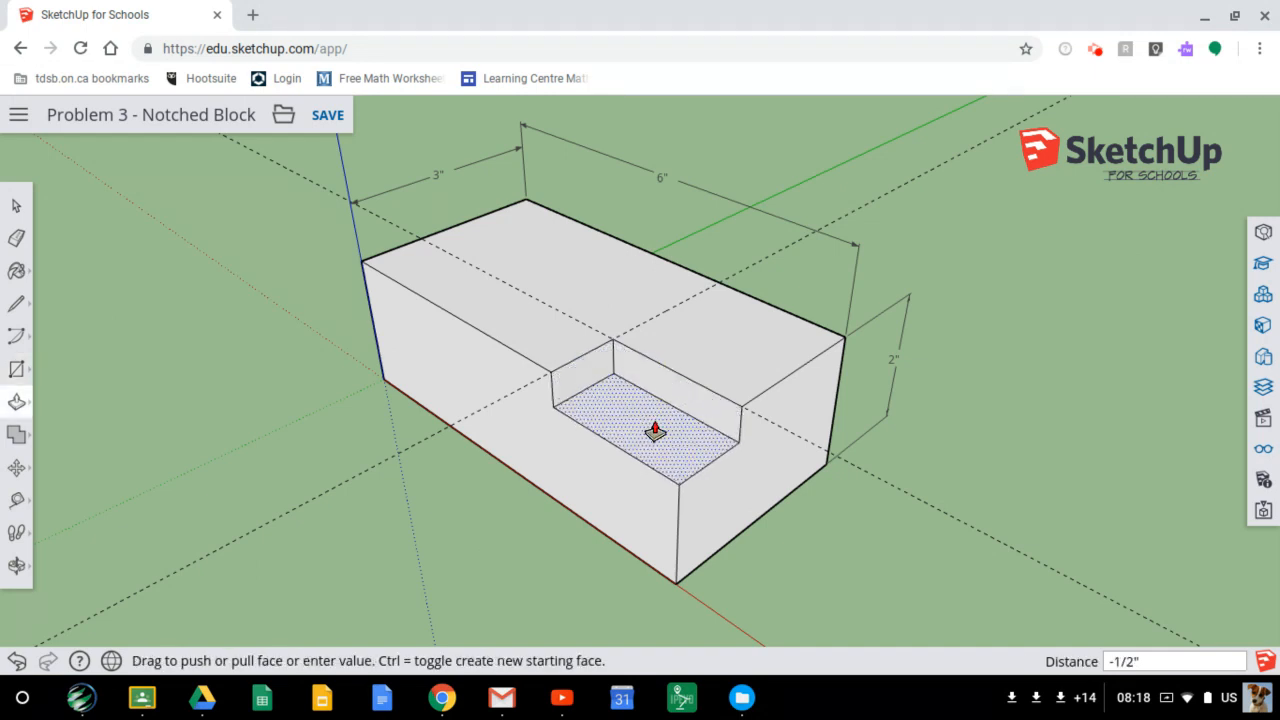
pyautogui.write('1')
pyautogui.press('Return')
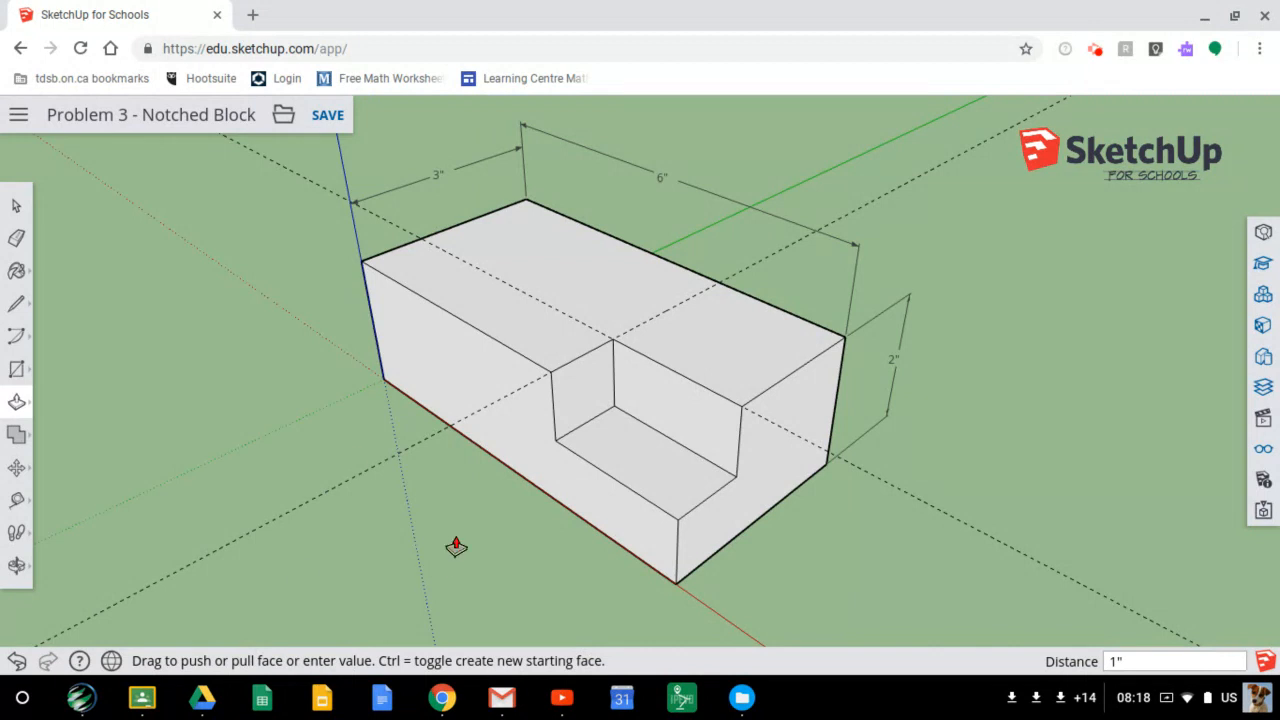
# - Erase both construction guides crossing the block
pyautogui.press('e')
pyautogui.click(366, 470)
pyautogui.click(971, 527)
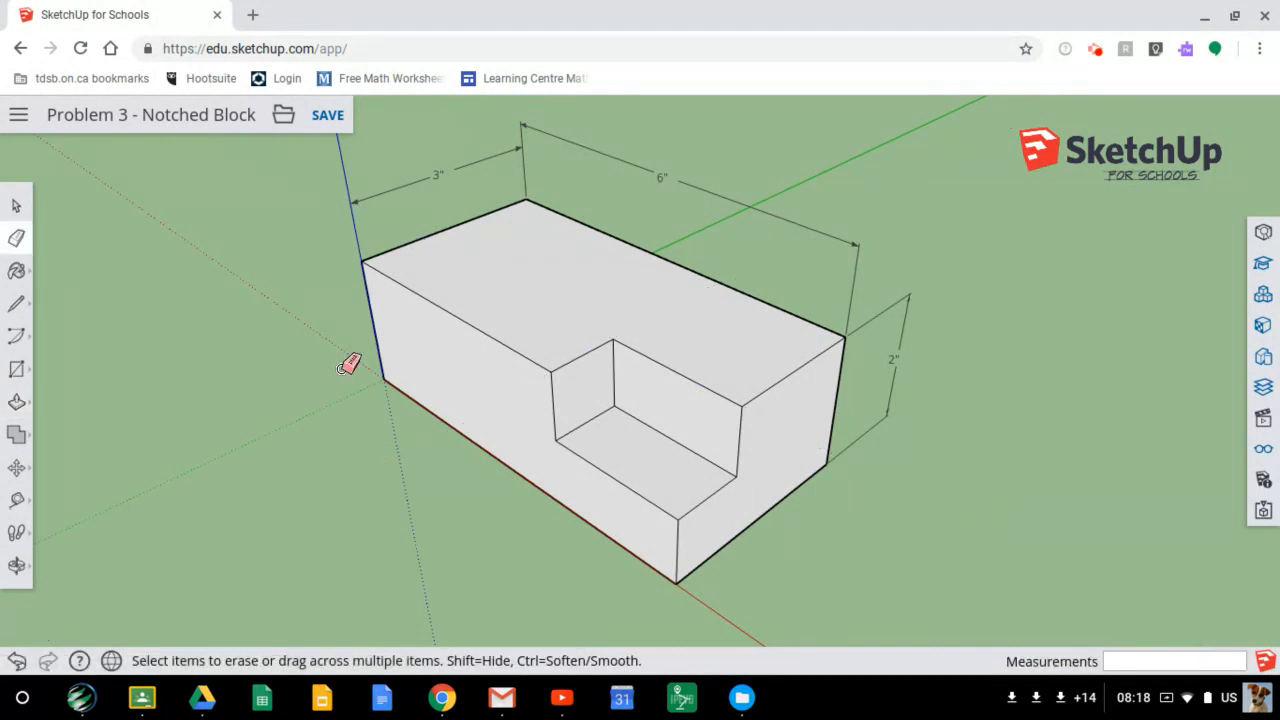
# - Dimension the end face's top edge from the notch corner to the block's back corner, placing the dimension below the end face
pyautogui.click(16, 467)
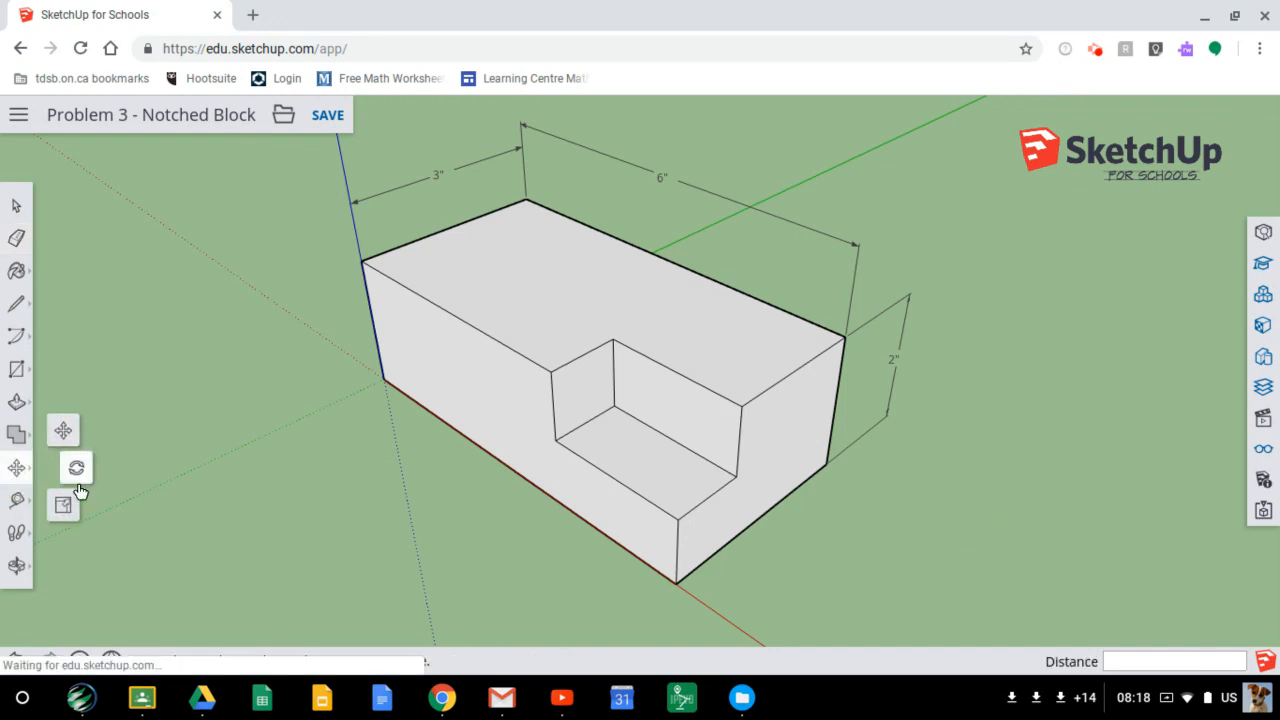
pyautogui.click(17, 499)
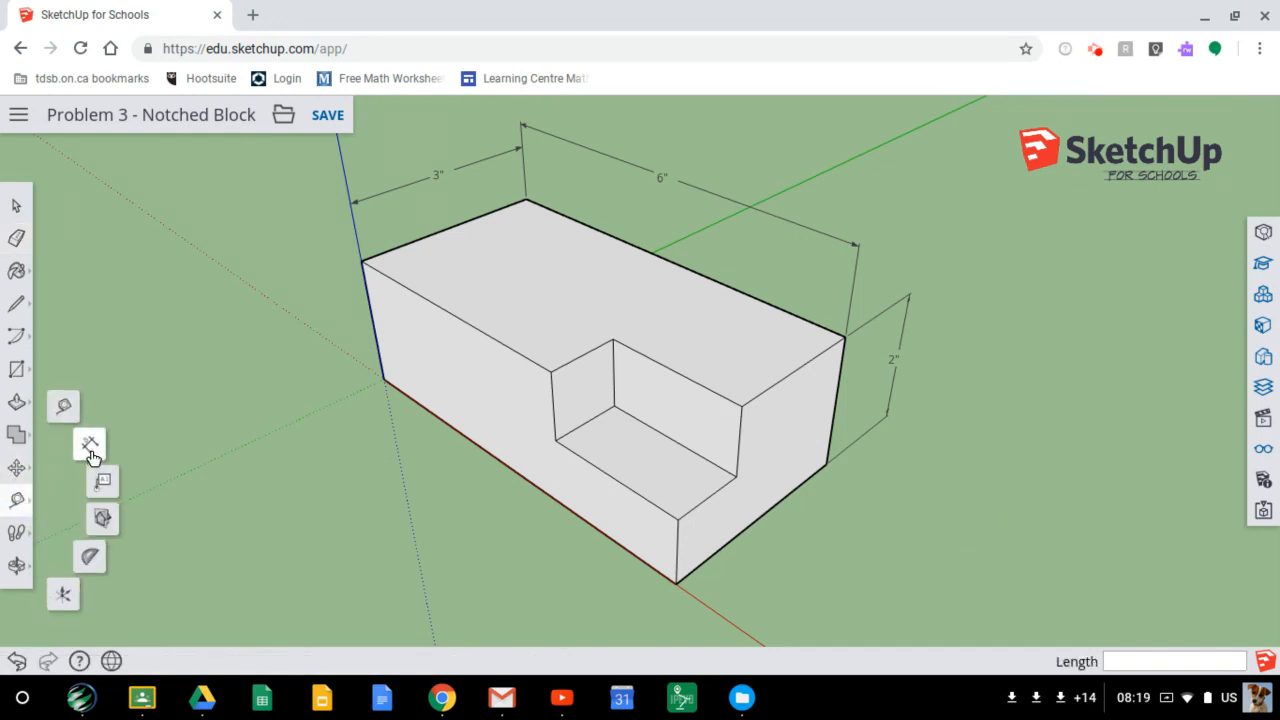
pyautogui.click(90, 445)
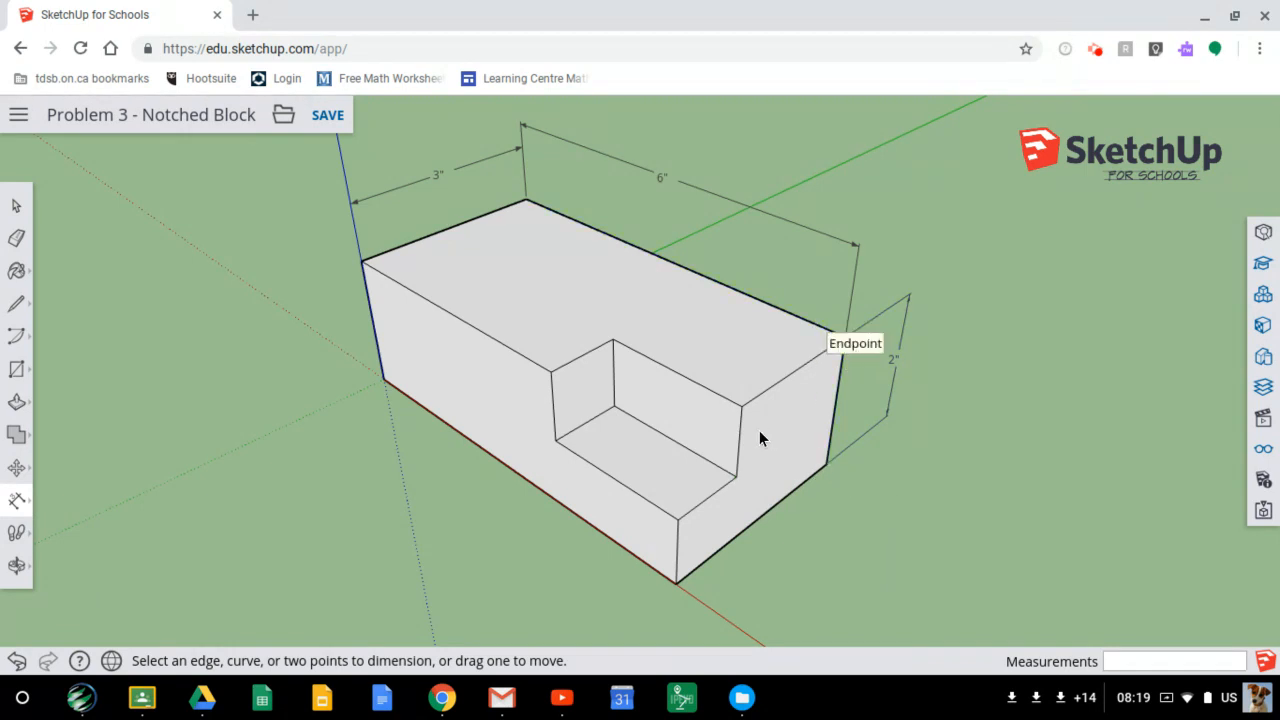
pyautogui.click(740, 405)
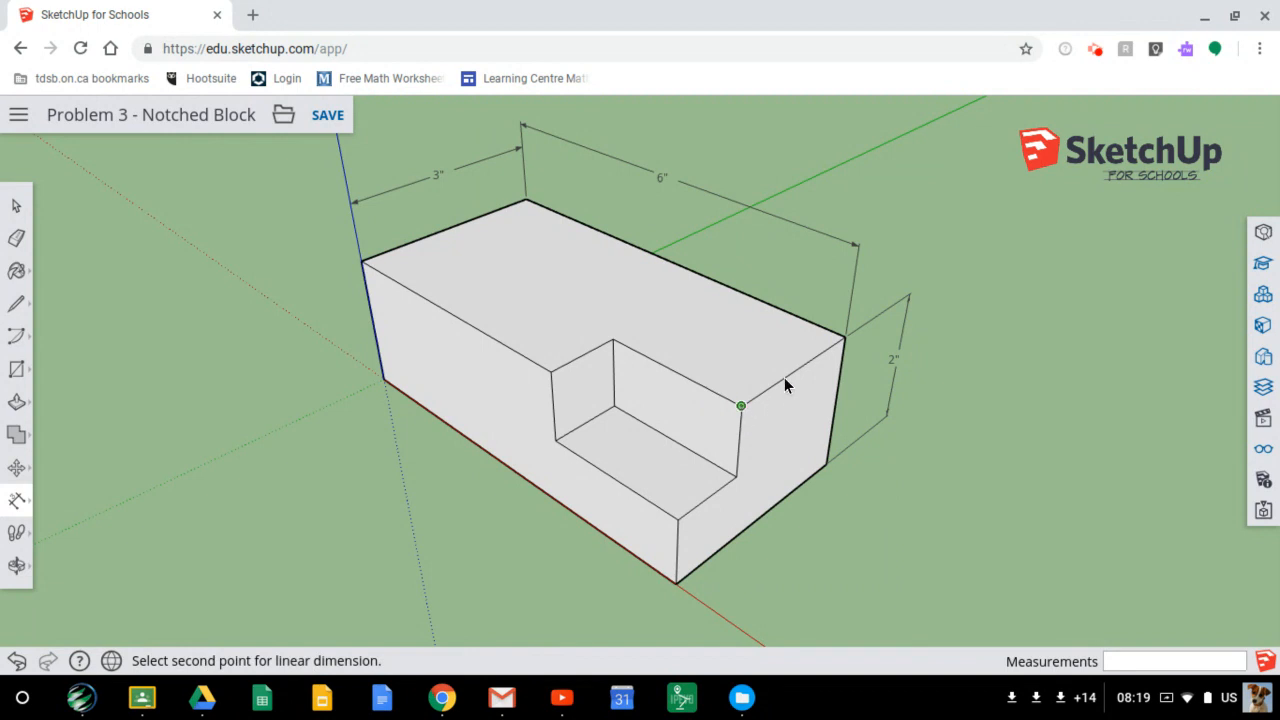
pyautogui.click(844, 336)
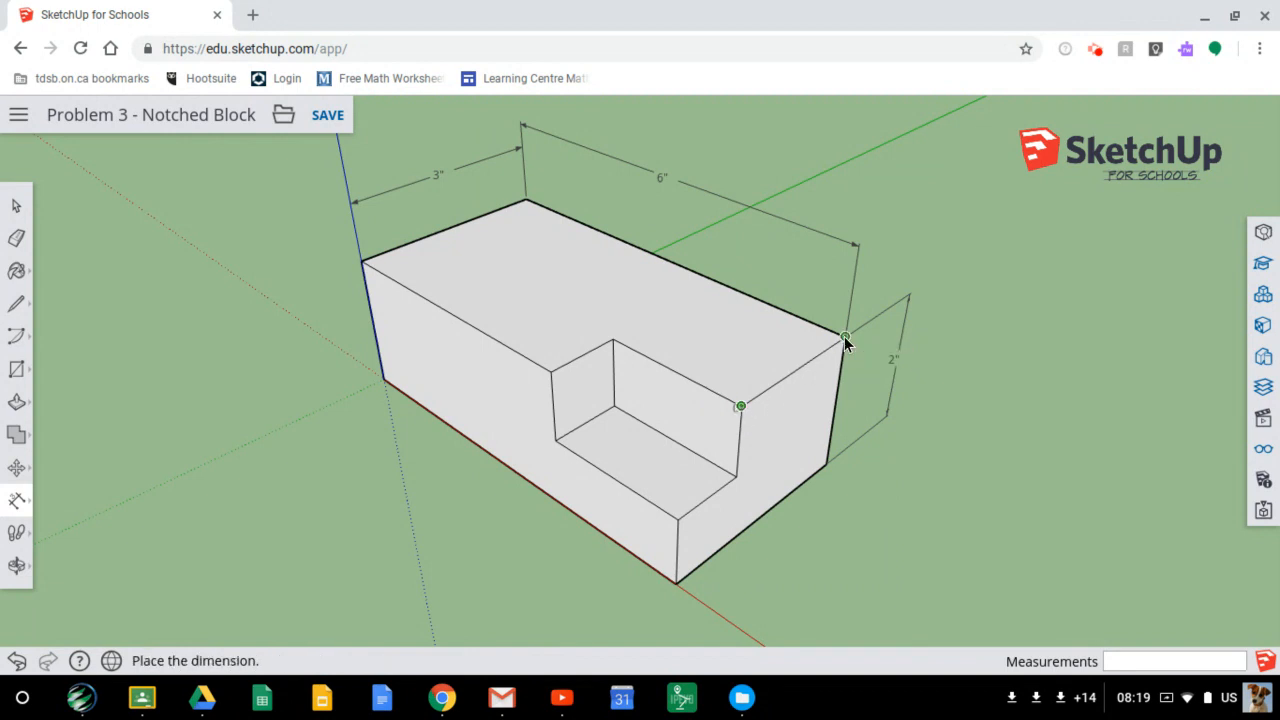
pyautogui.click(820, 538)
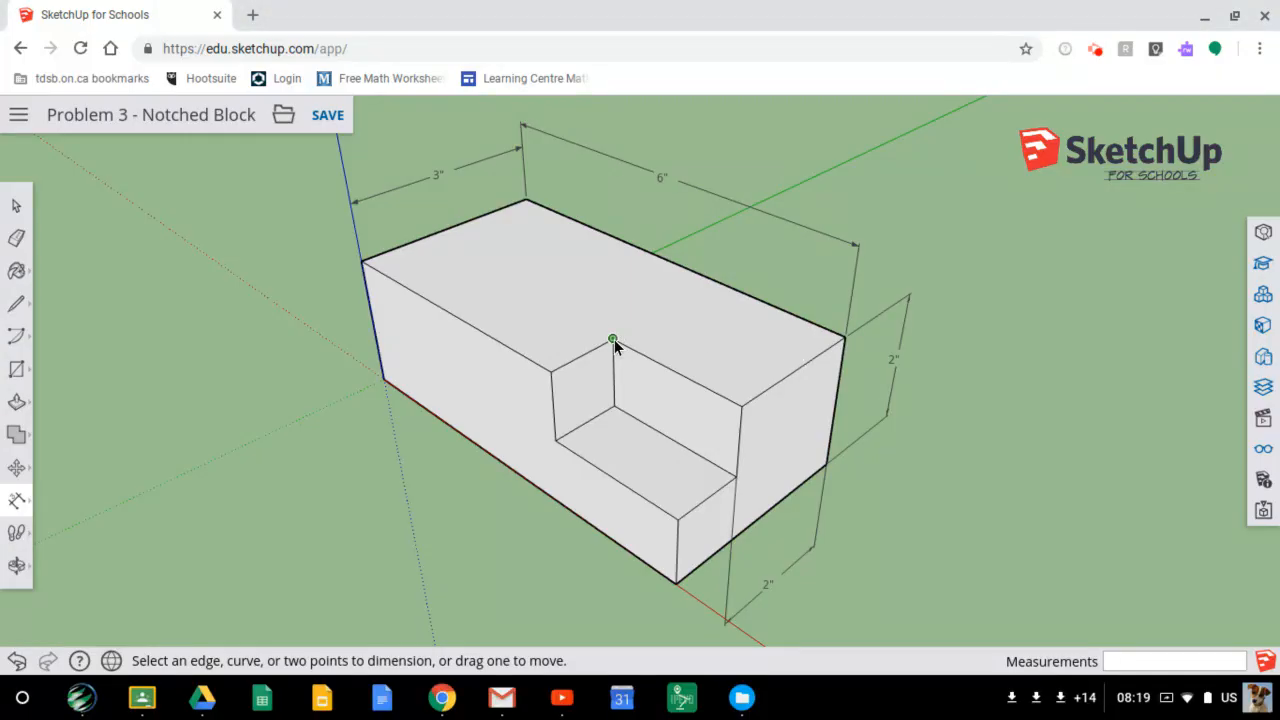
# - Dimension the notch's long inner top edge, placing the dimension just above that edge
pyautogui.click(614, 342)
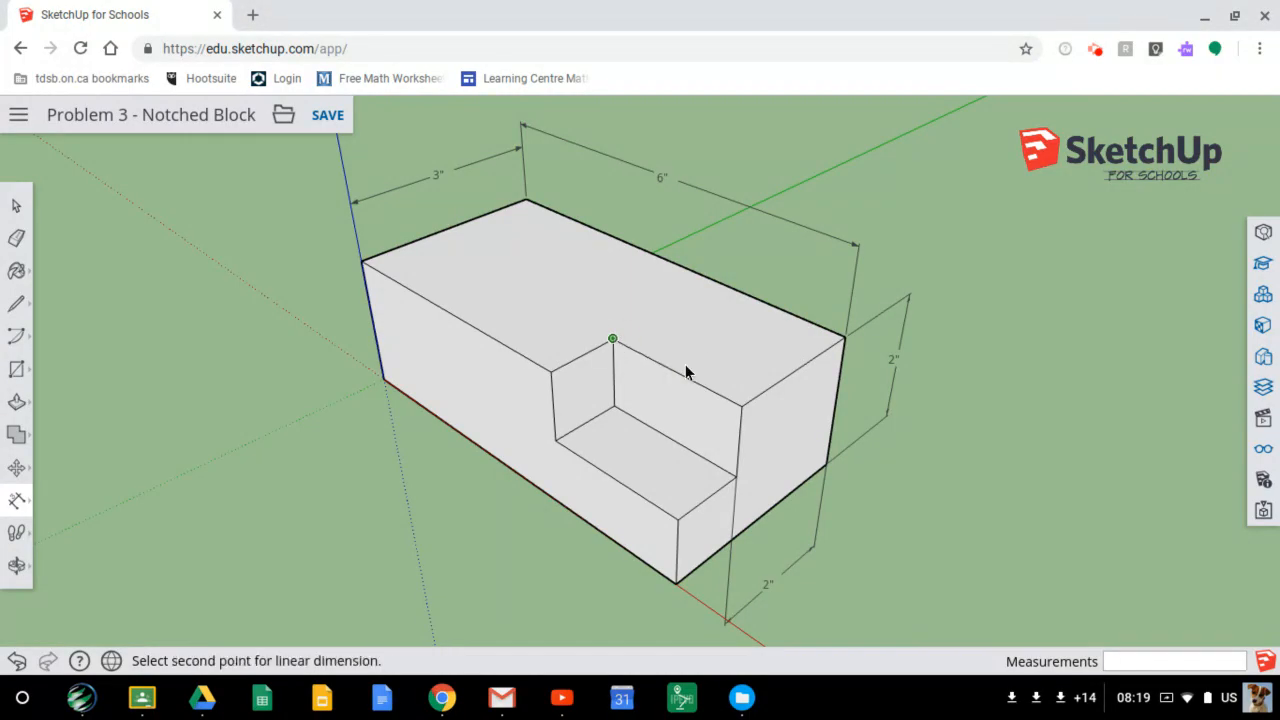
pyautogui.click(740, 406)
pyautogui.click(740, 347)
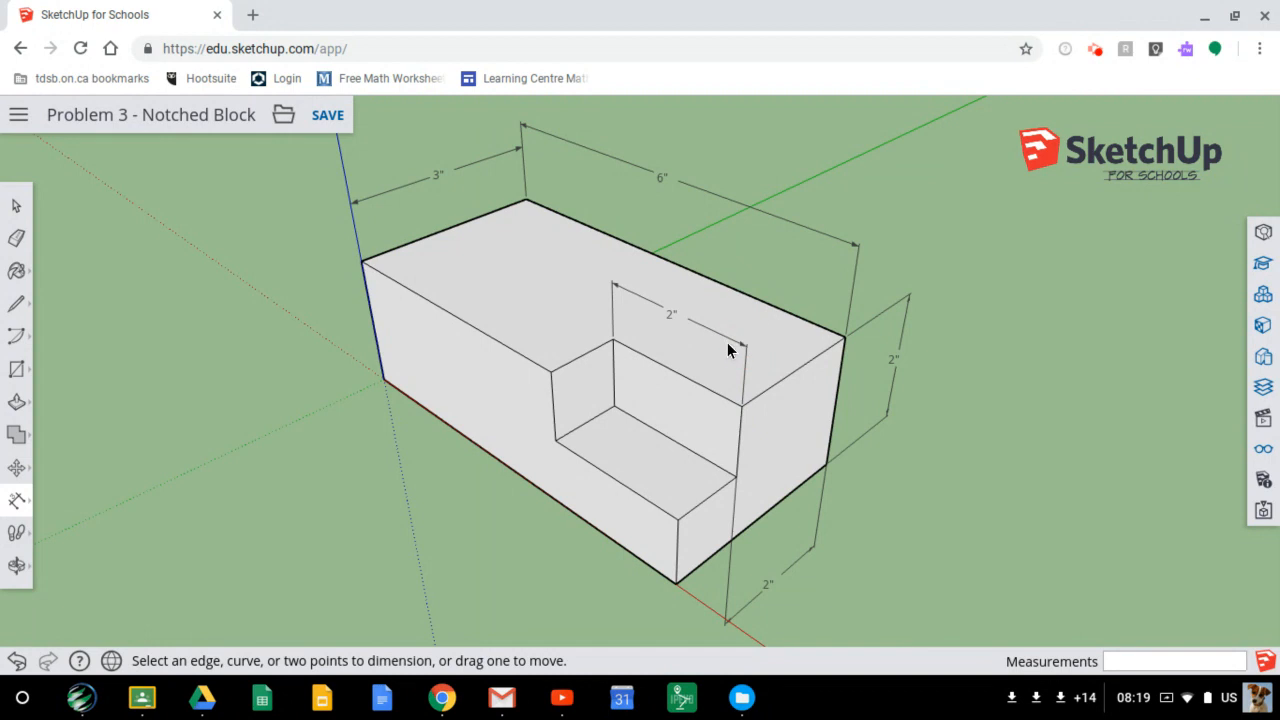
# - Dimension the notch's vertical depth at its front corner, placing it beside the notch on the front face and comparing it with the problem3.pdf drawing
pyautogui.click(551, 372)
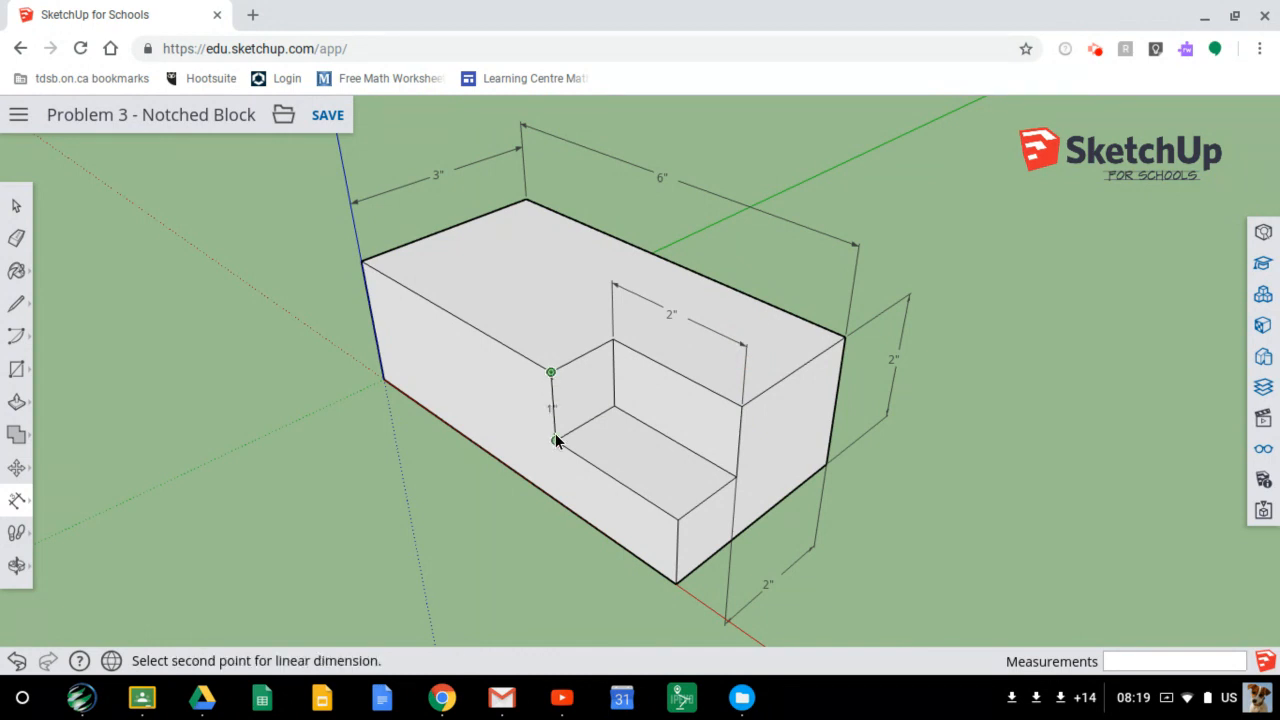
pyautogui.click(555, 440)
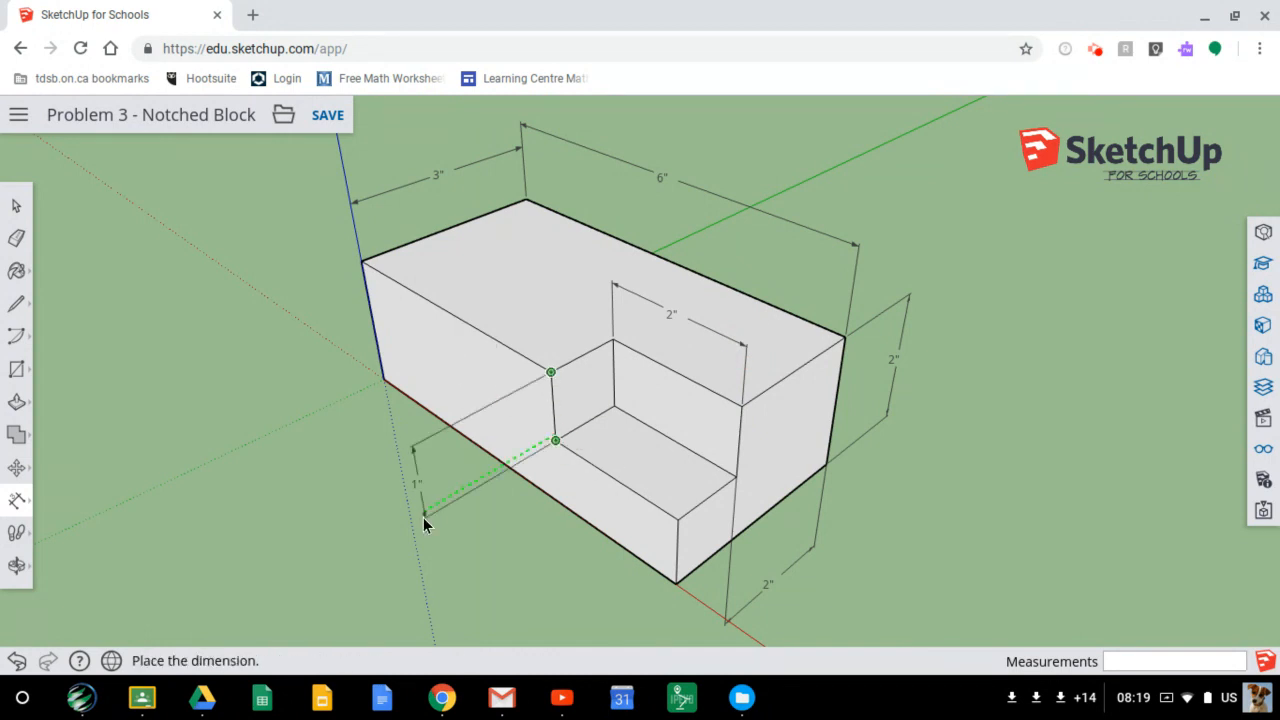
pyautogui.hotkey('alt', 'Tab')
pyautogui.hotkey('alt', 'Tab')
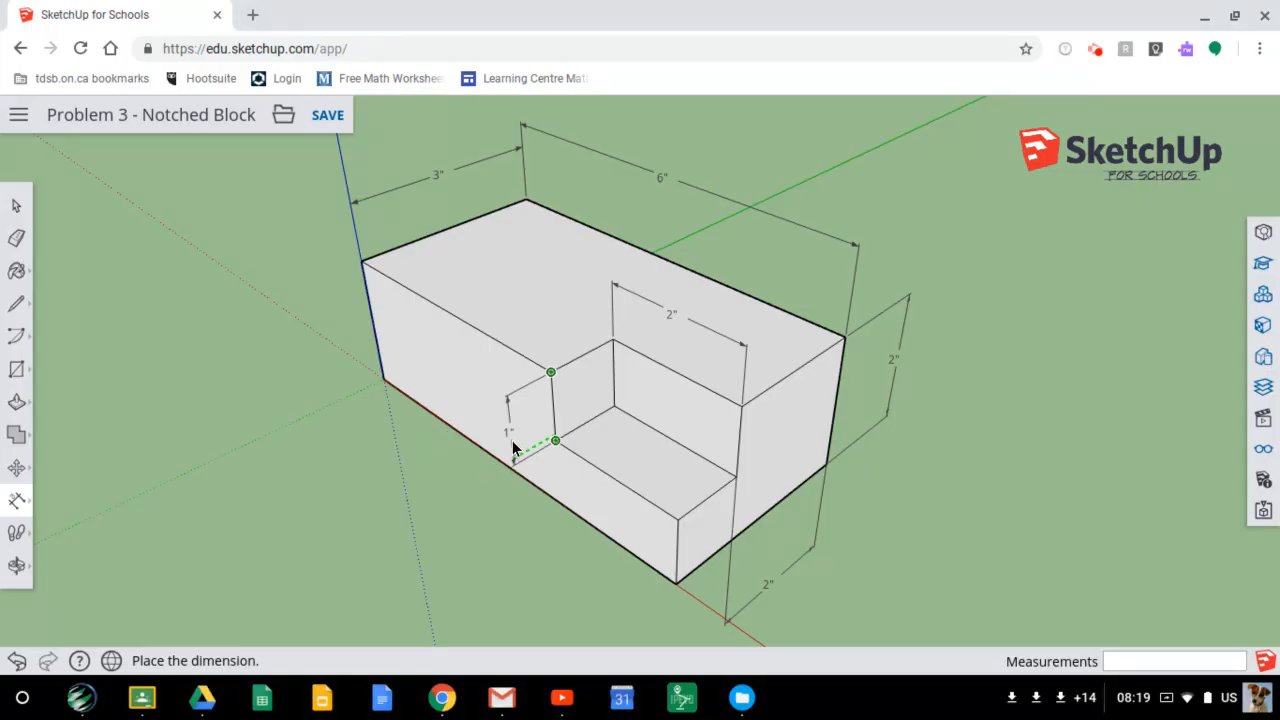
pyautogui.click(510, 416)
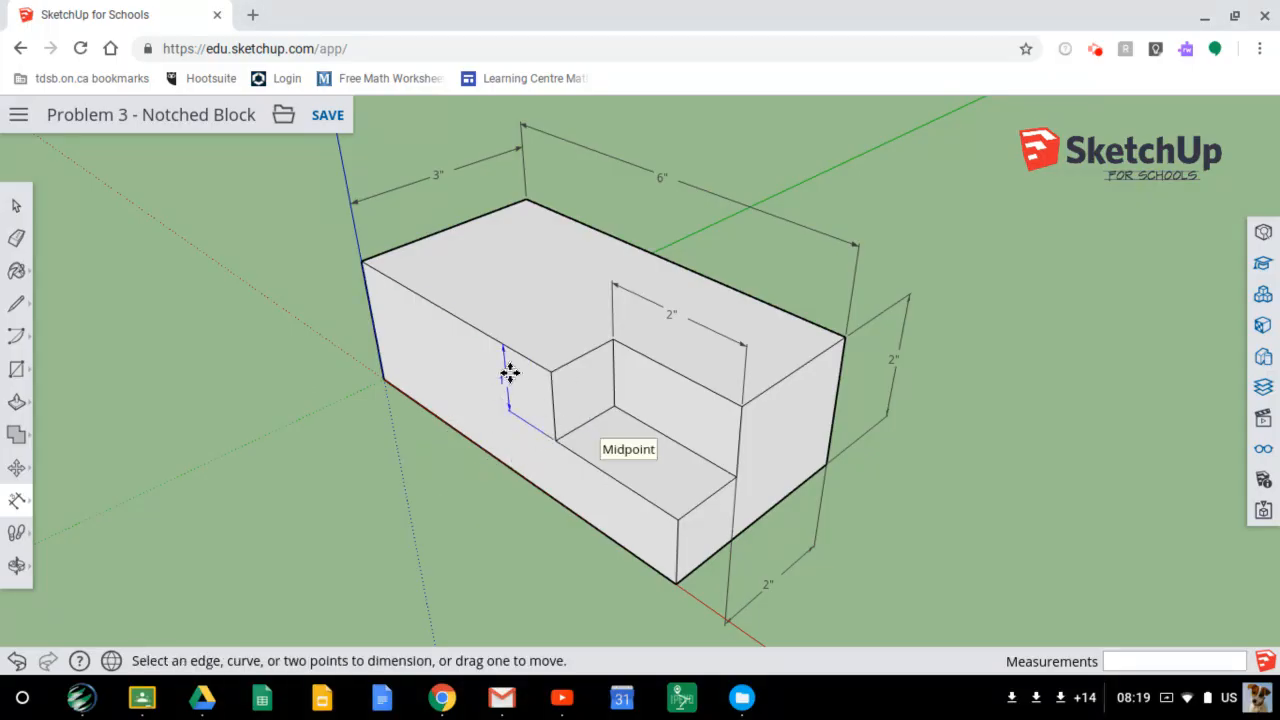
pyautogui.hotkey('alt', 'Tab')
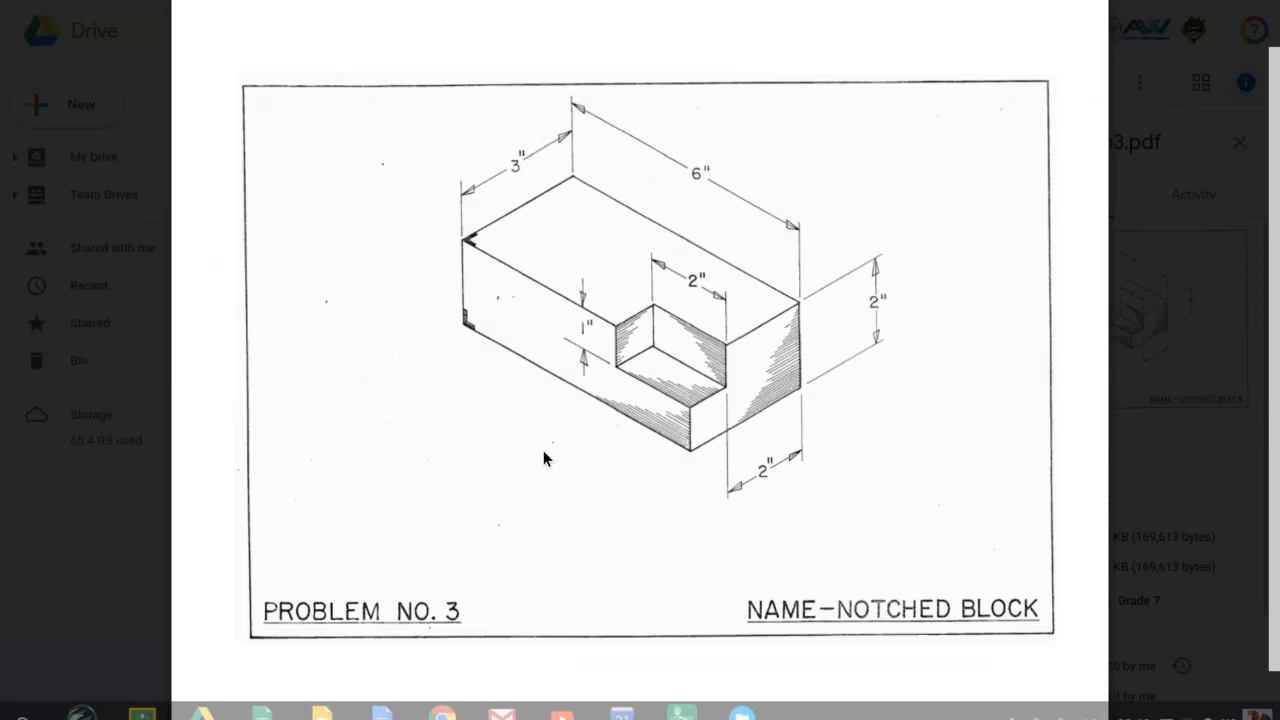